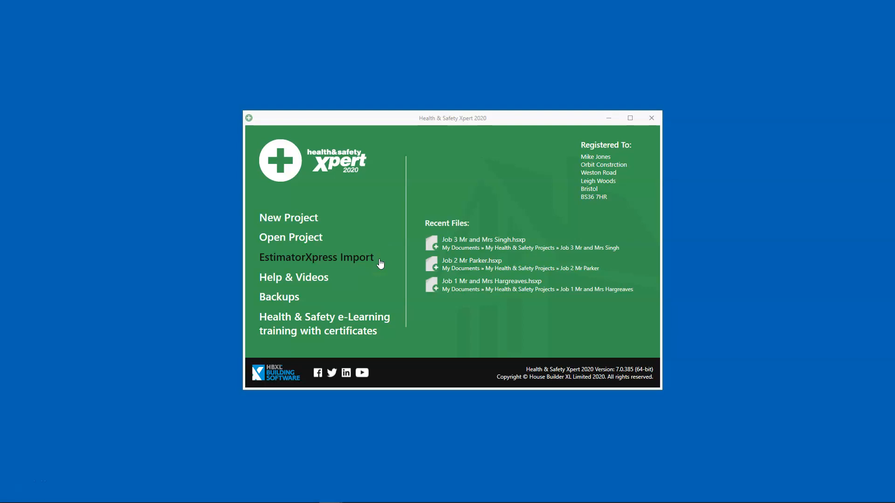
Step: View the list of EstimatorXpress jobs available for import, and close it without importing any
click(364, 257)
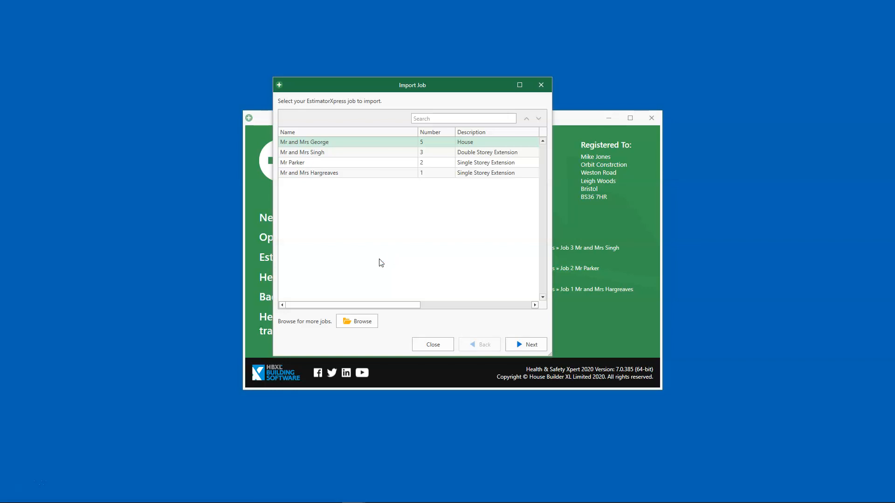
click(381, 263)
click(431, 343)
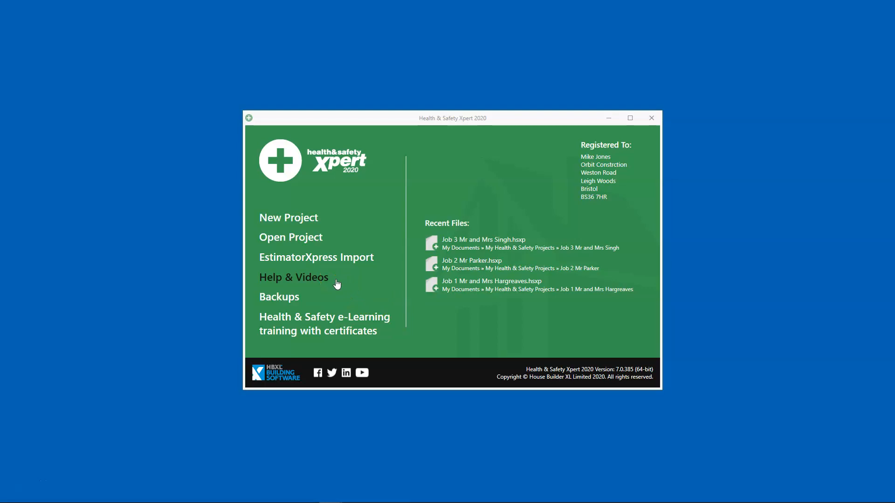
Step: Configure automatic backups to the Health & Safety Xpert Backup folder in Documents
click(292, 298)
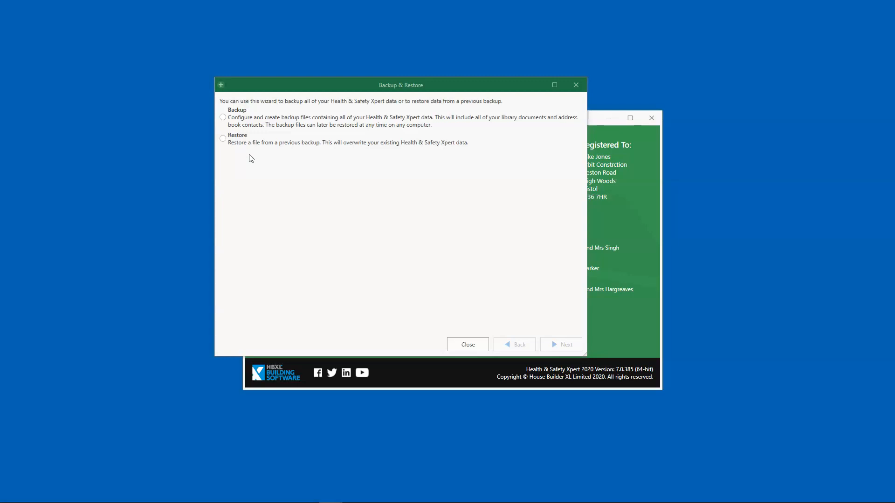
click(248, 156)
click(223, 117)
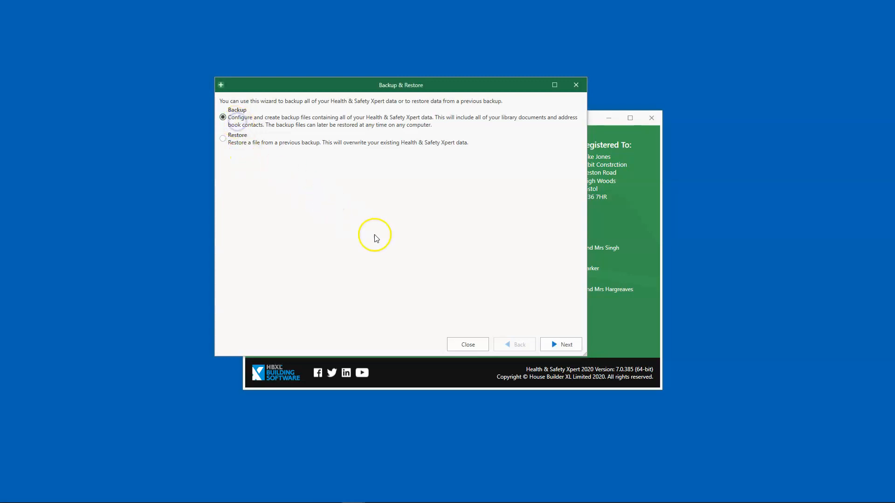
click(559, 346)
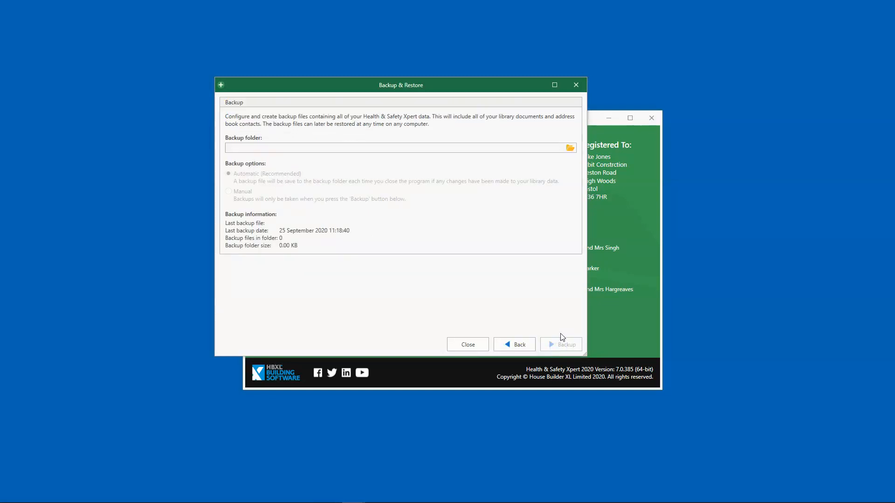
click(570, 148)
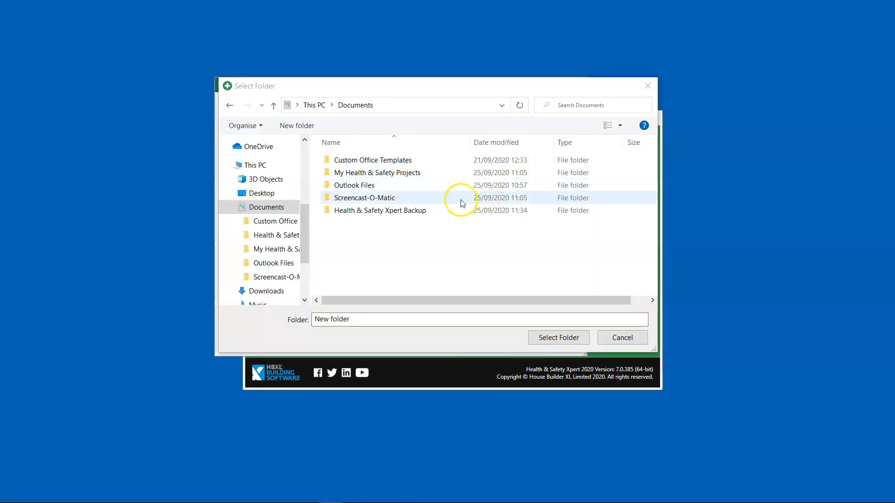
click(421, 212)
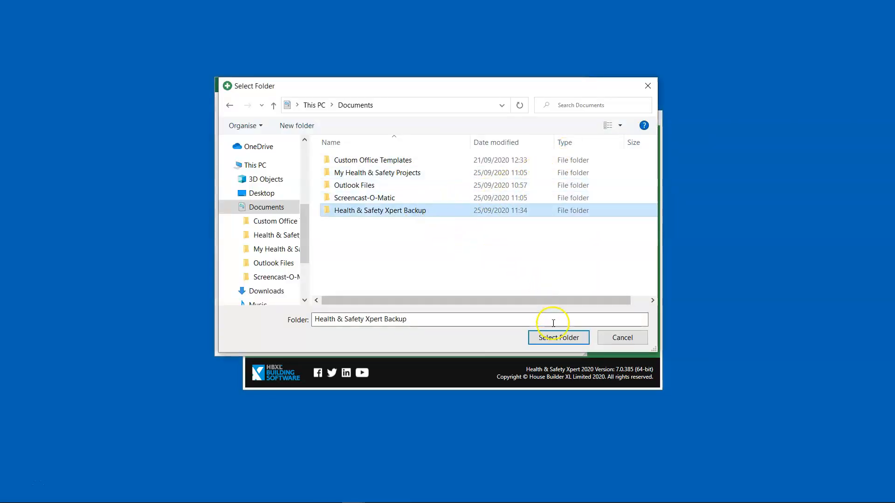
click(561, 338)
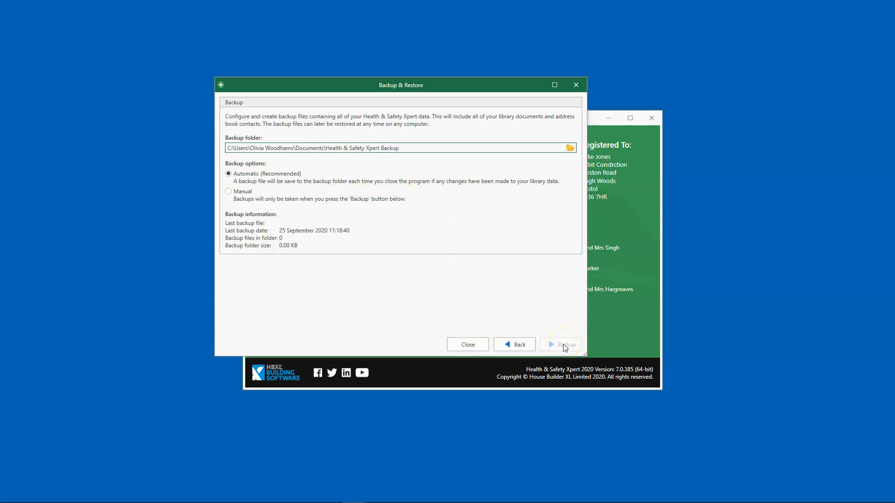
click(469, 345)
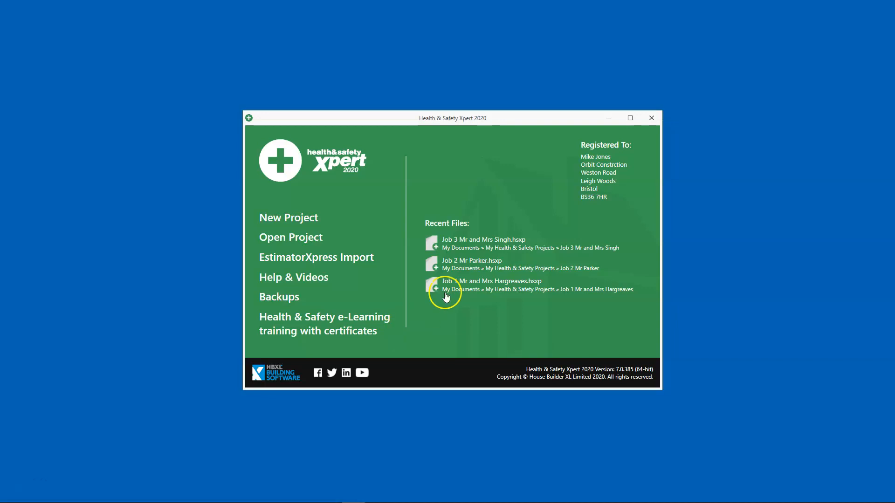
Step: View the registered company's contact details and close them without changes
click(593, 185)
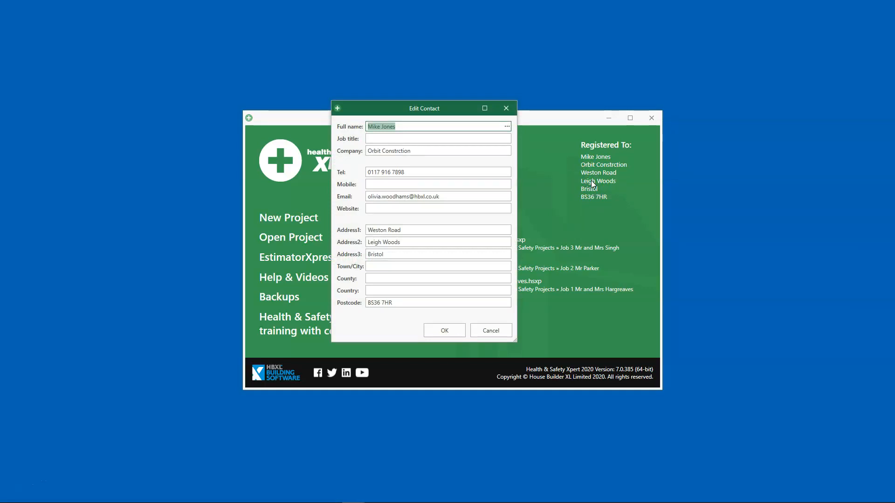
click(491, 330)
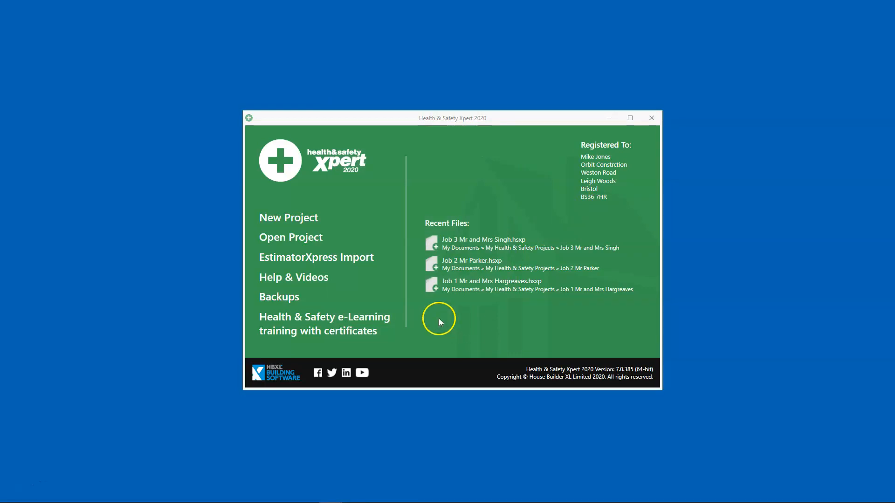
Step: Start a new project from the Extension template and proceed to its build phases
click(302, 221)
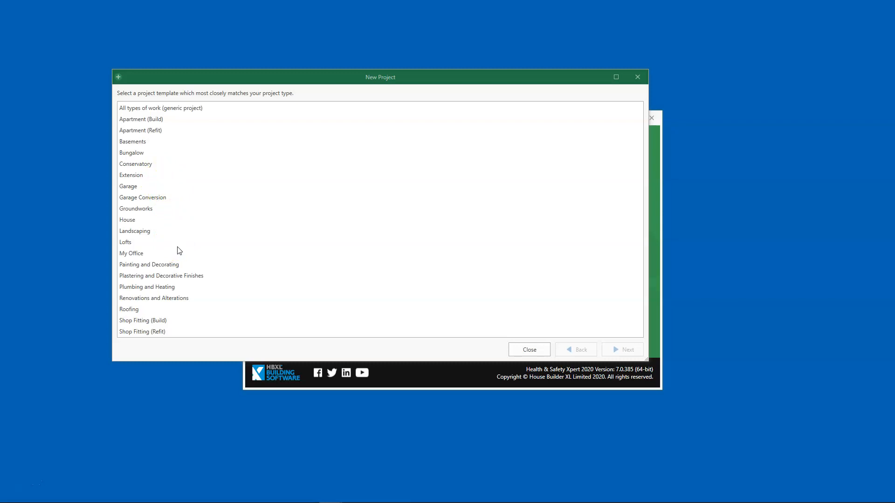
click(148, 174)
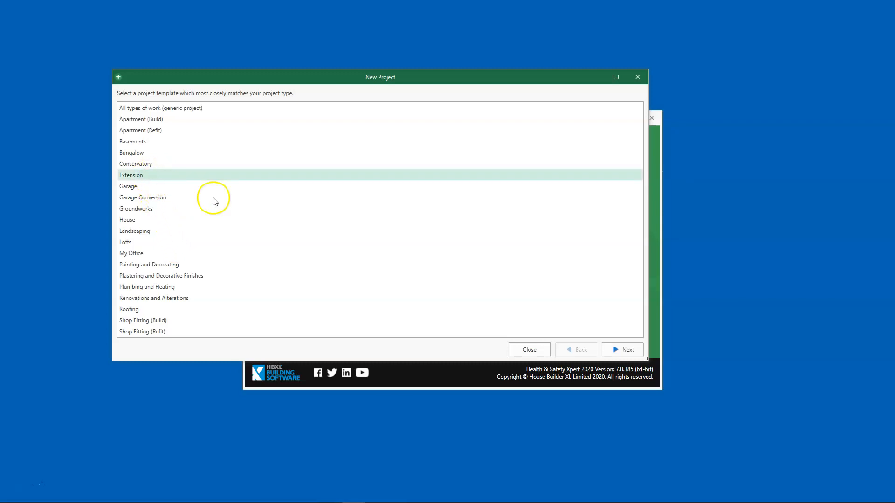
click(628, 349)
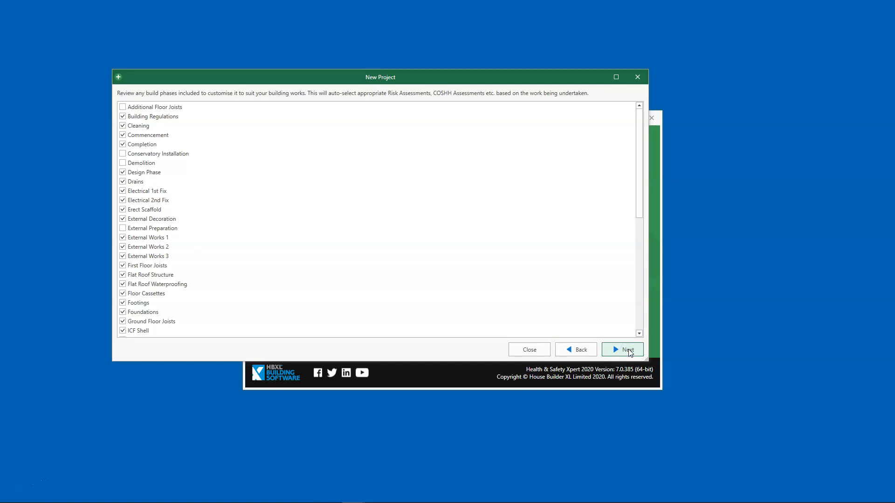
click(629, 352)
Step: Exclude the ICF Shell, SIPS Frame, SIPS Roof Structure and Timber Frame build phases from the project
drag(640, 209, 646, 262)
click(122, 213)
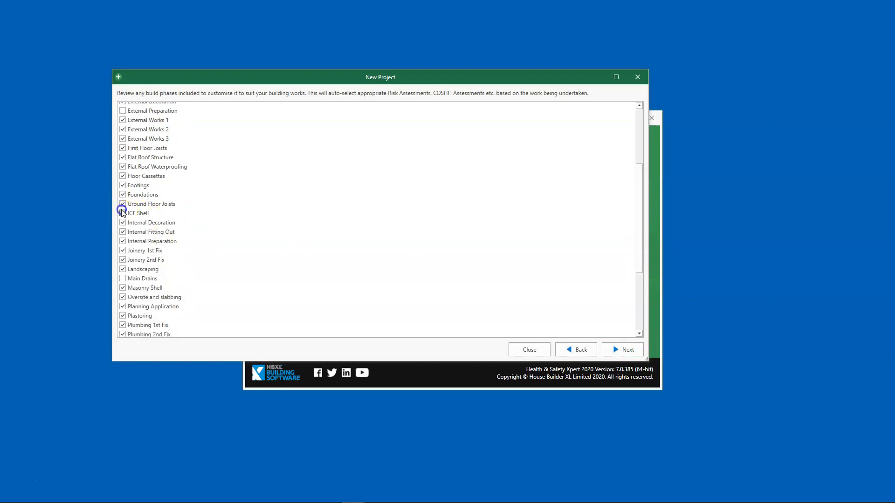
drag(640, 228, 639, 285)
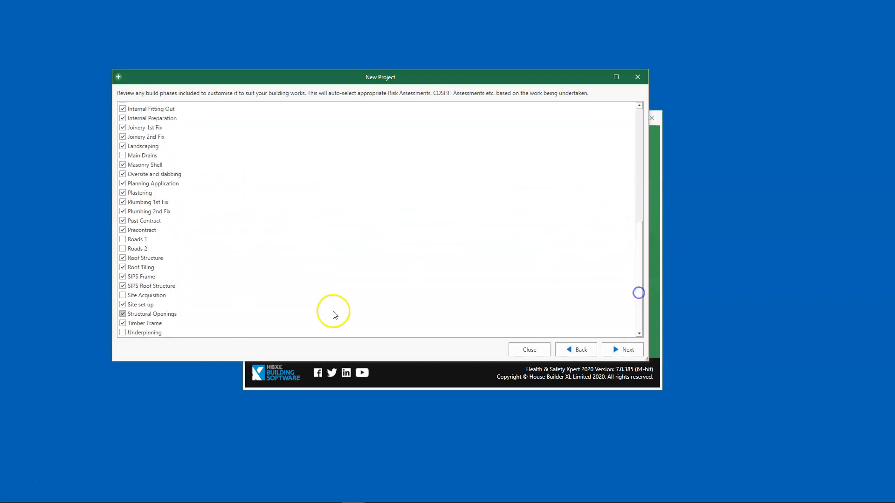
click(123, 277)
click(123, 287)
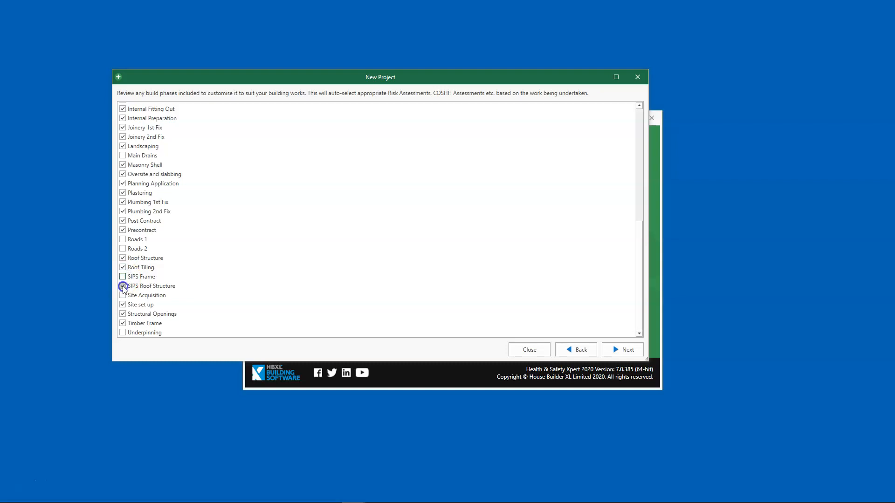
click(123, 286)
click(121, 324)
Step: Include the Conservatory Installation build phase and accept the phase selection
click(641, 273)
drag(641, 274, 645, 158)
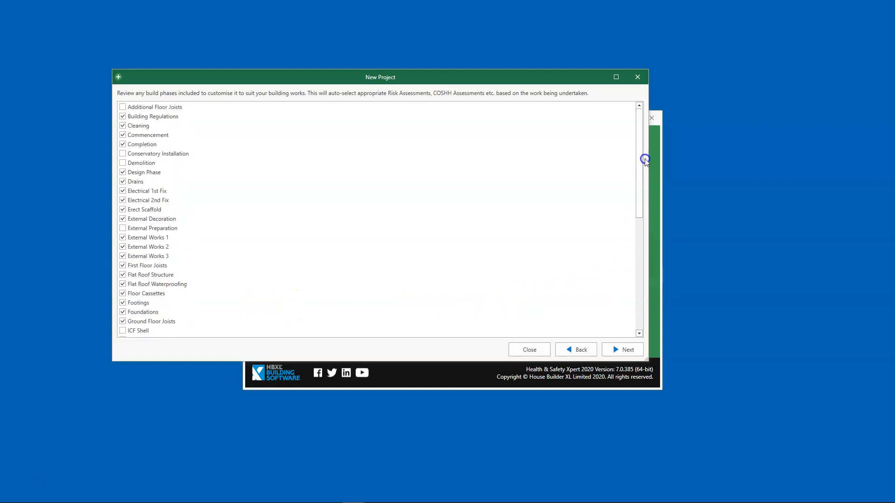
click(149, 154)
click(622, 353)
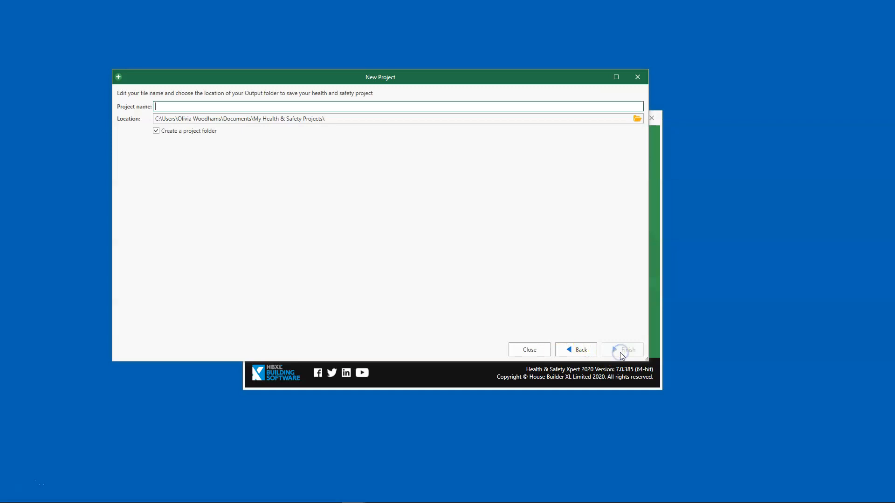
Step: Create the project under the clients' name in the default location and set its project reference to 6
click(249, 107)
text(Mr and Mrs Matteo)
click(628, 350)
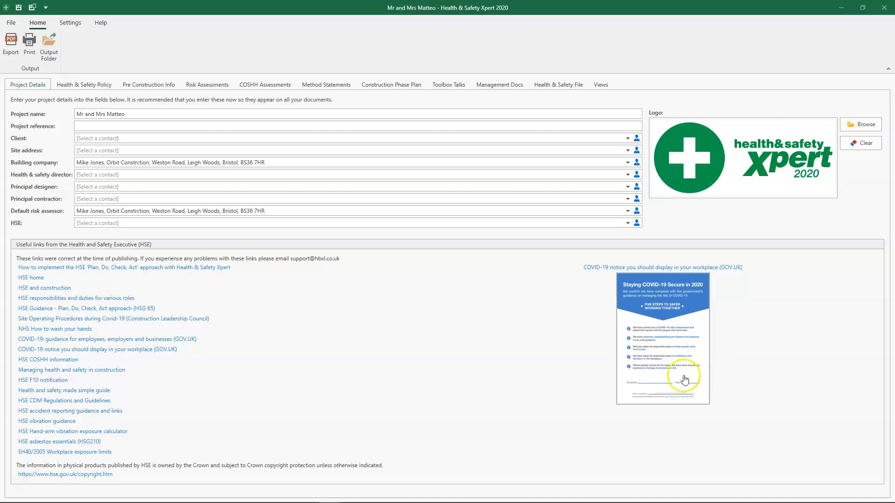
click(131, 125)
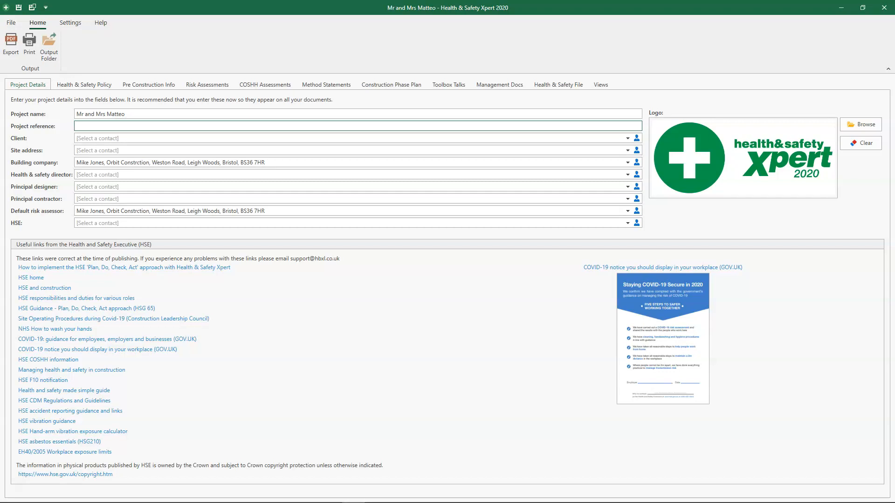
text(6)
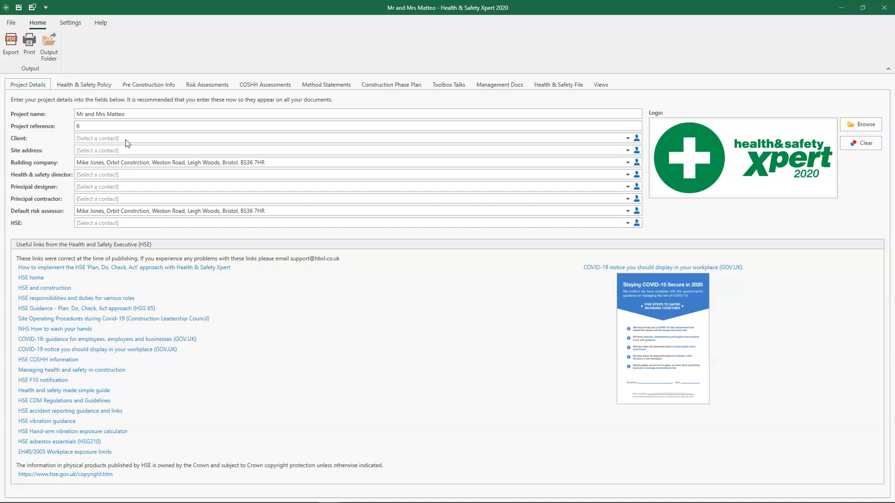
Step: Start a new contact for the project's client and enter the client's full name
click(628, 139)
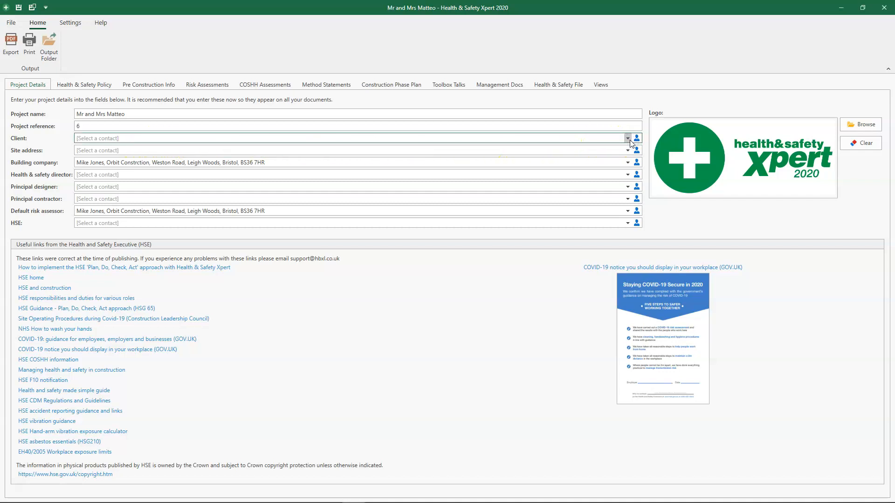
click(636, 139)
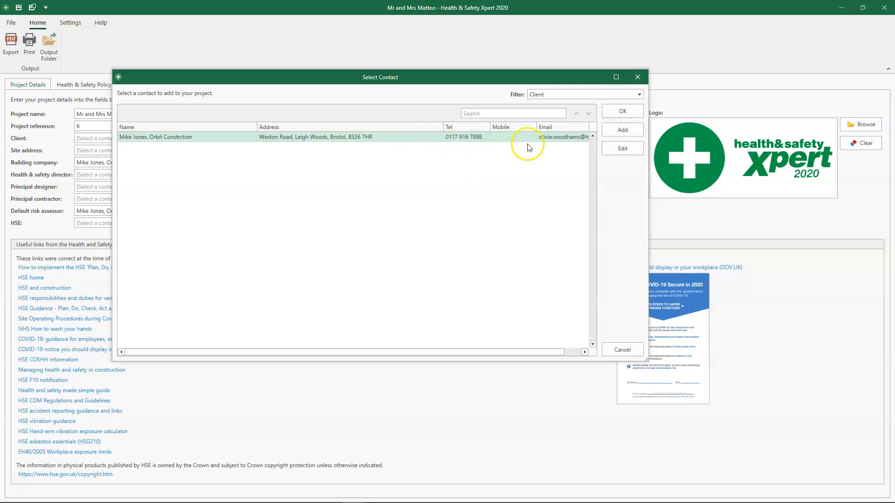
click(632, 131)
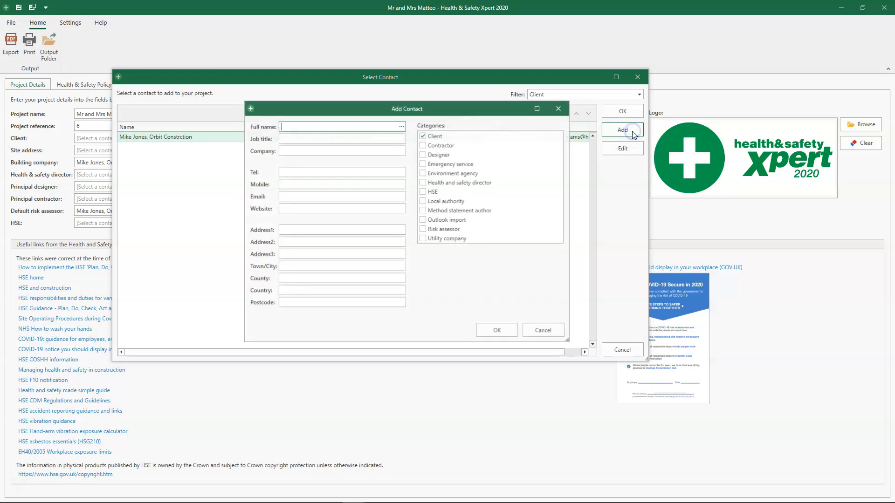
click(362, 125)
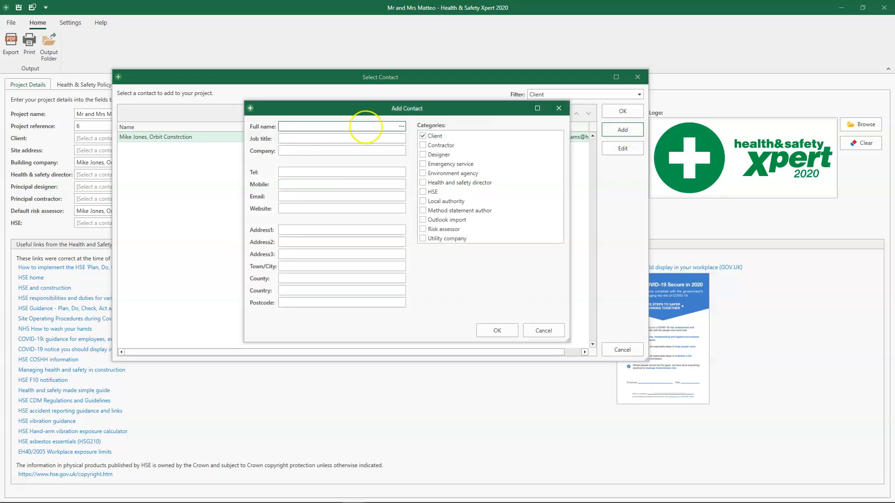
Step: Enter the client contact's telephone number, mobile number and e-mail address
click(322, 172)
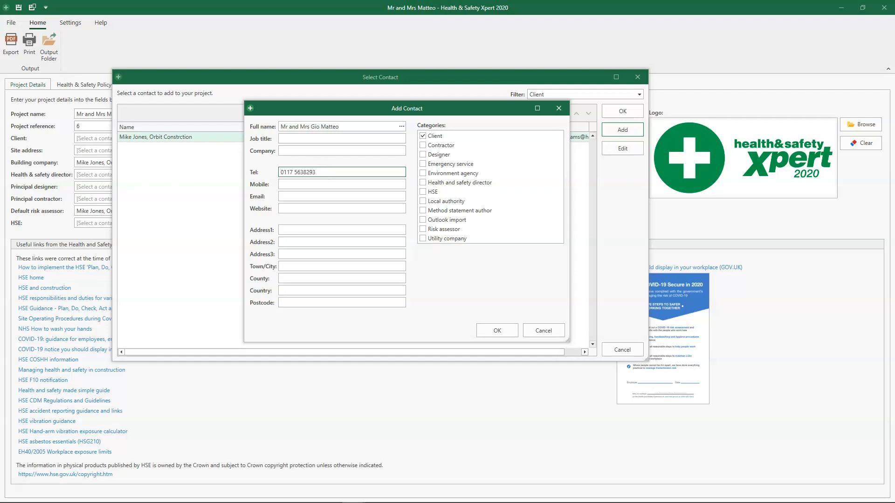
click(304, 184)
click(302, 196)
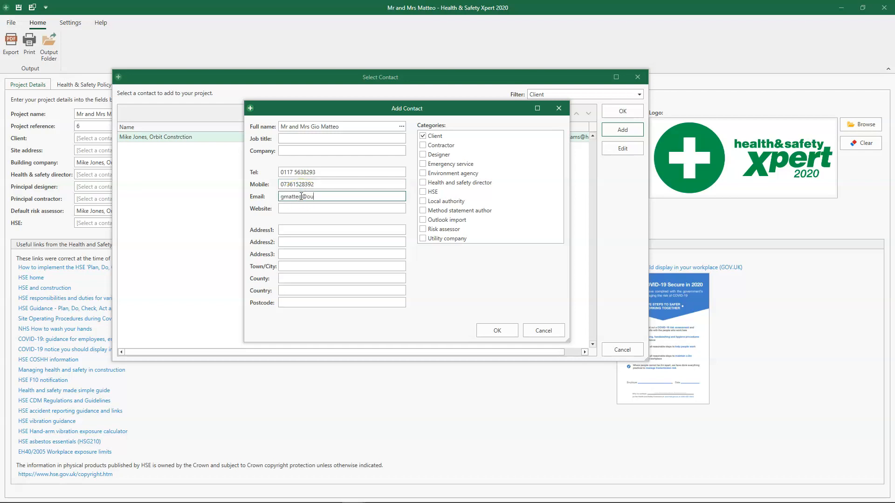
Step: Fill in the client contact's postal address, including town and postcode, and save the contact in the Client category
click(282, 230)
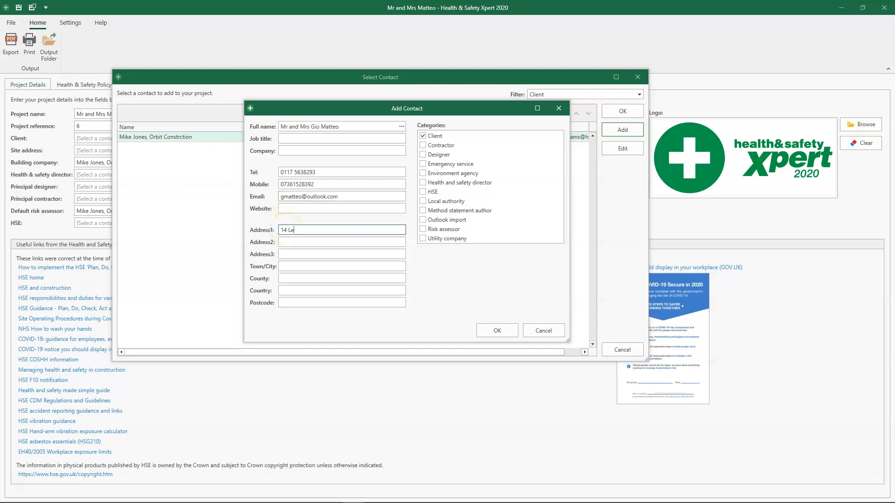
key(Tab)
key(Tab)
key(Tab)
key(Tab)
key(Tab)
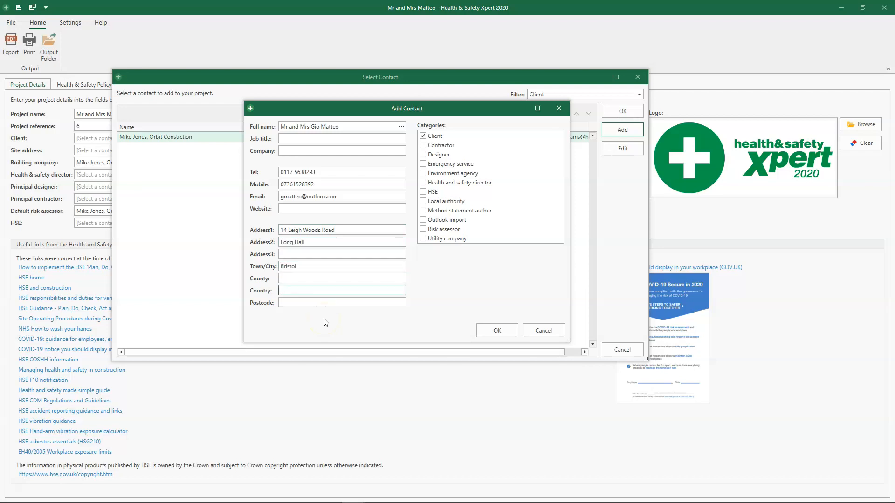
key(Tab)
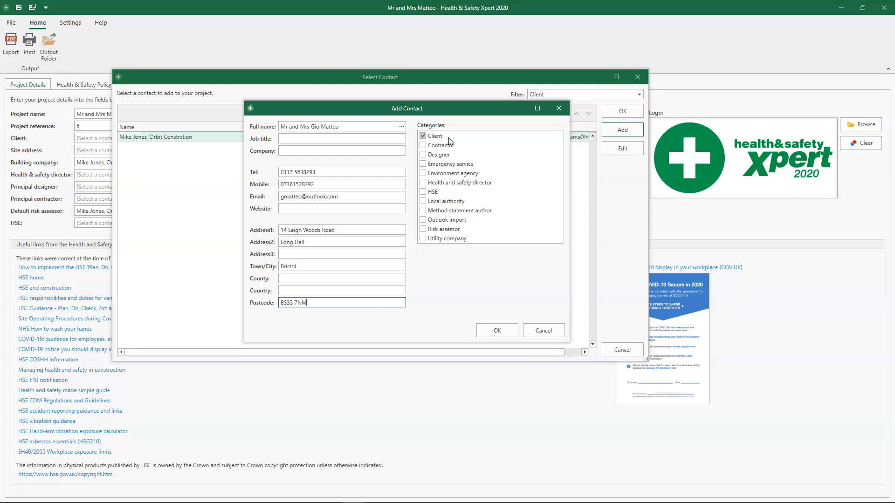
click(495, 331)
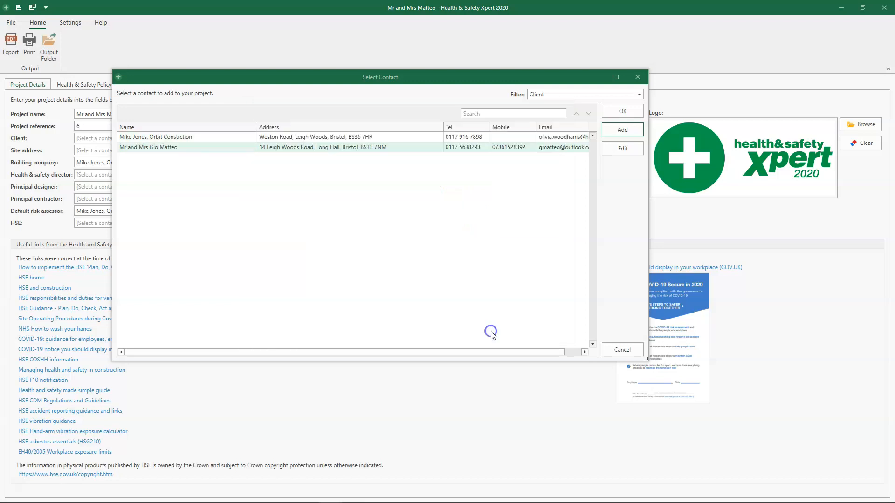
Step: Assign the newly added client contact as the project's client and use the same contact for the site address
click(397, 148)
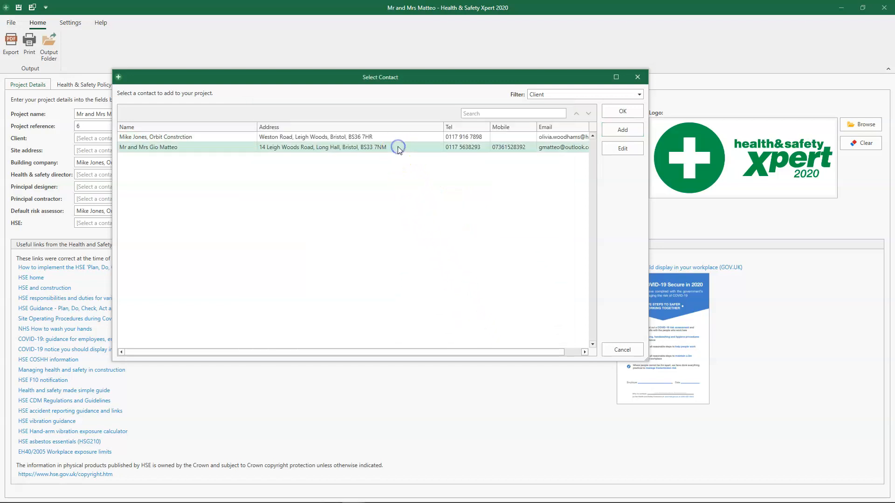
click(625, 112)
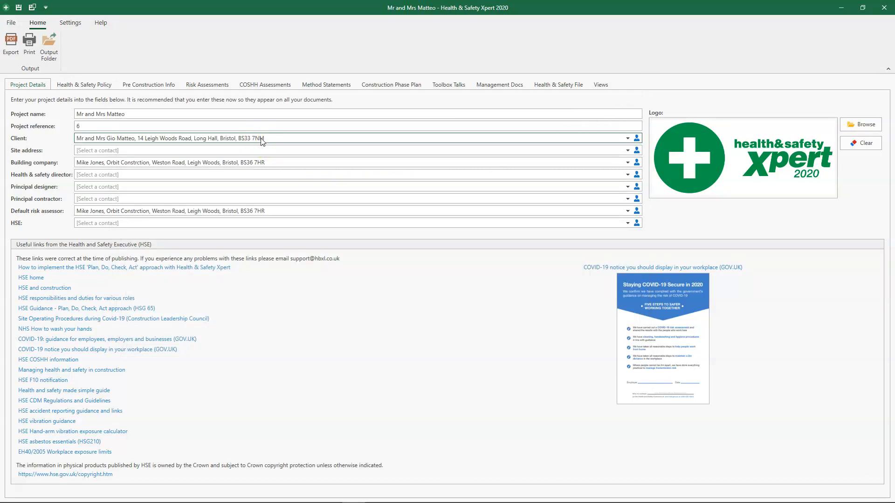
scroll(261, 138, down, 1)
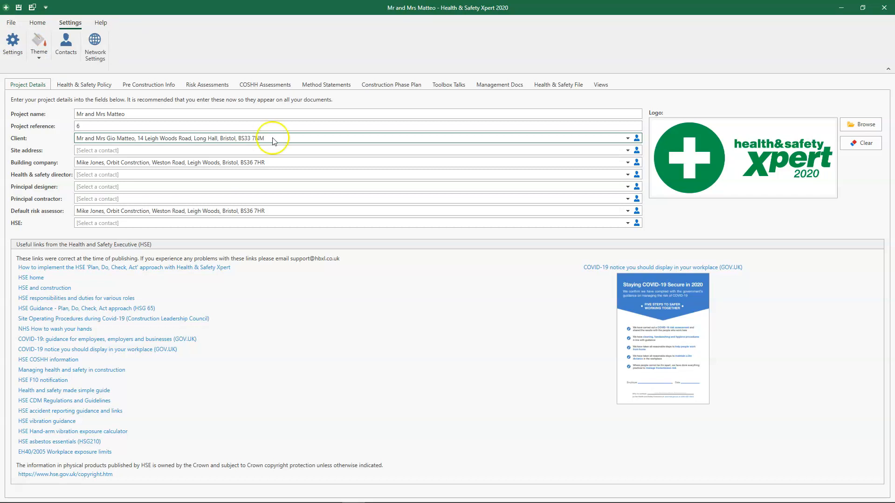
click(636, 152)
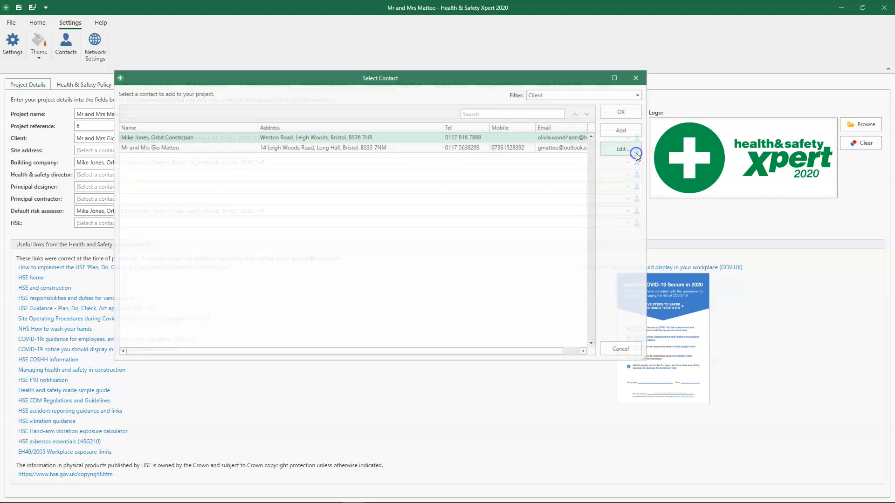
click(388, 148)
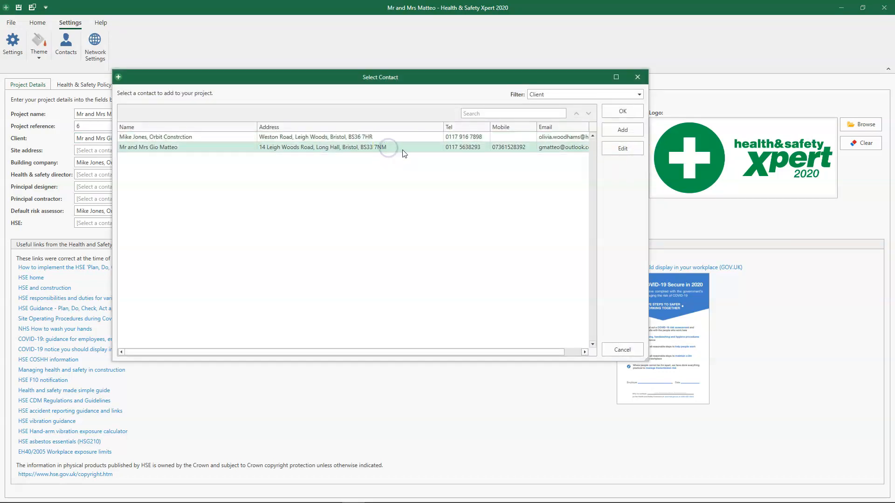
click(623, 112)
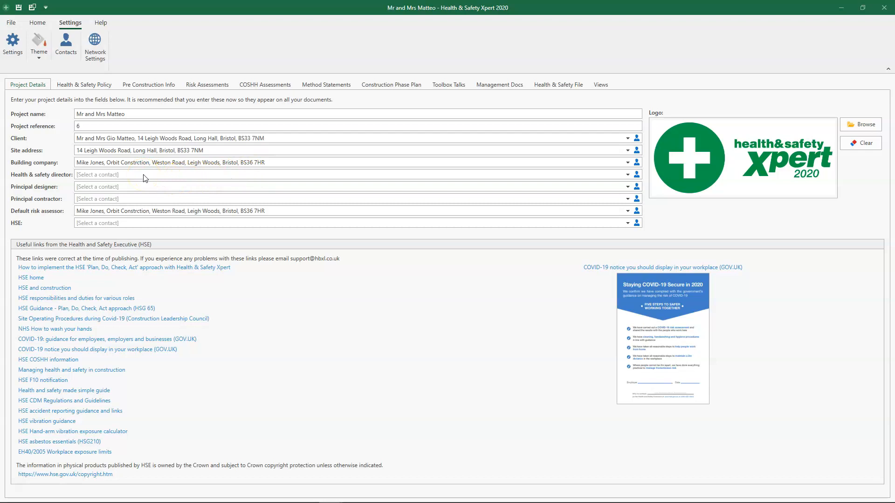
Step: Add the Health and safety director category to the Orbit Constrction contact and assign it as the project's health & safety director
click(636, 178)
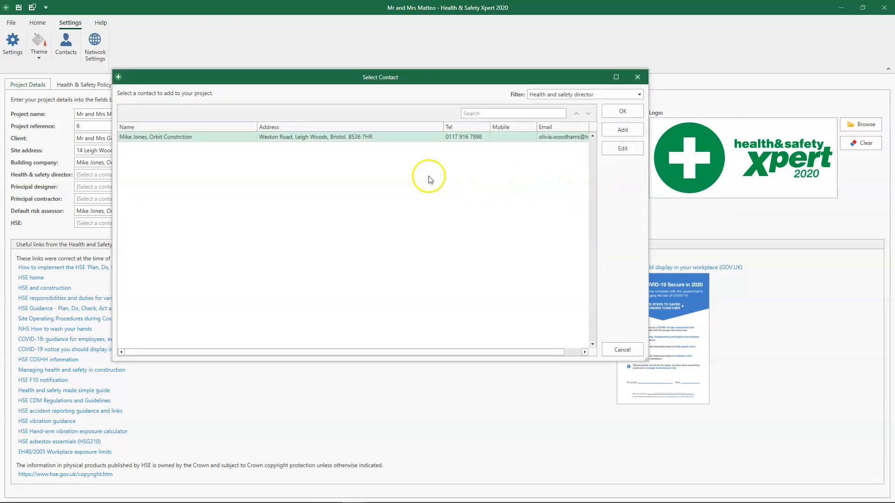
click(625, 150)
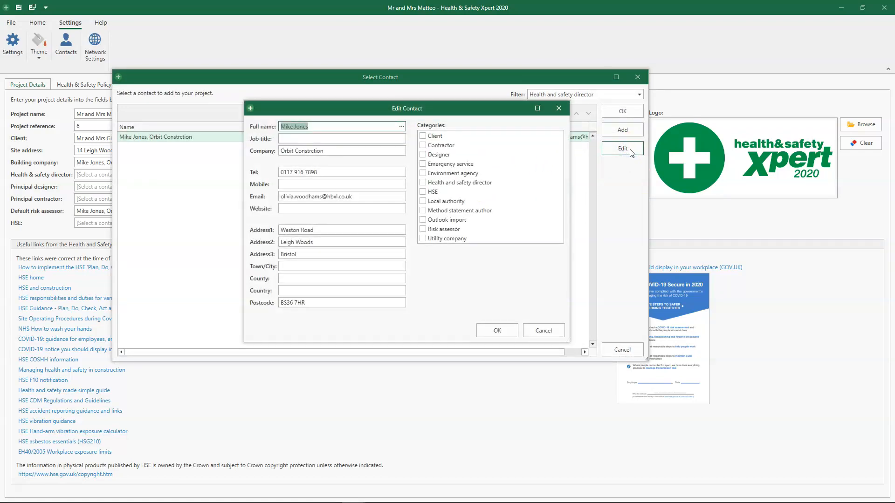
click(422, 183)
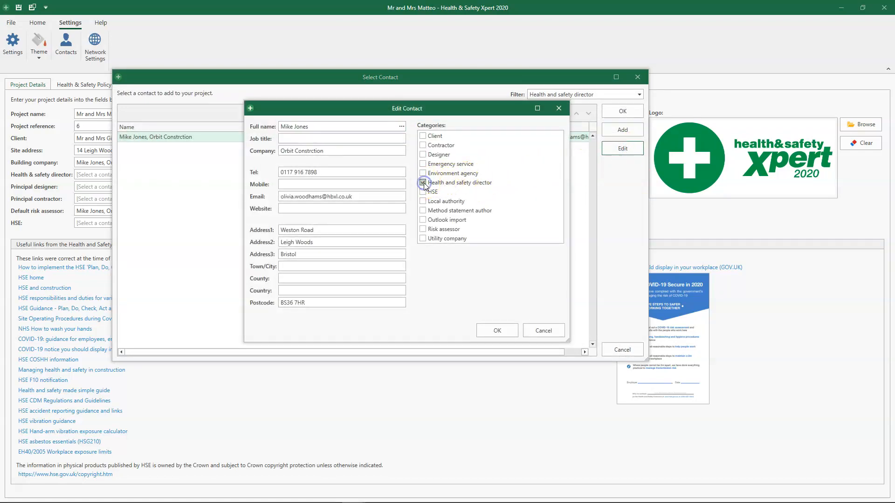
click(498, 330)
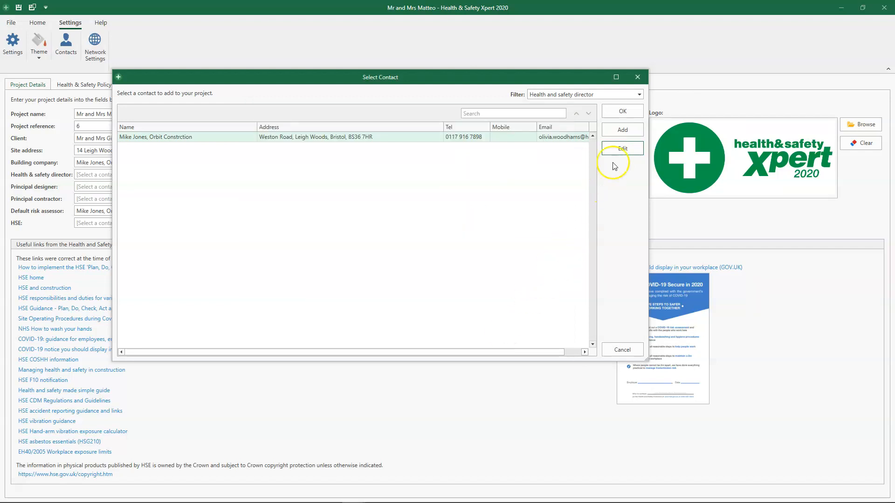
click(630, 112)
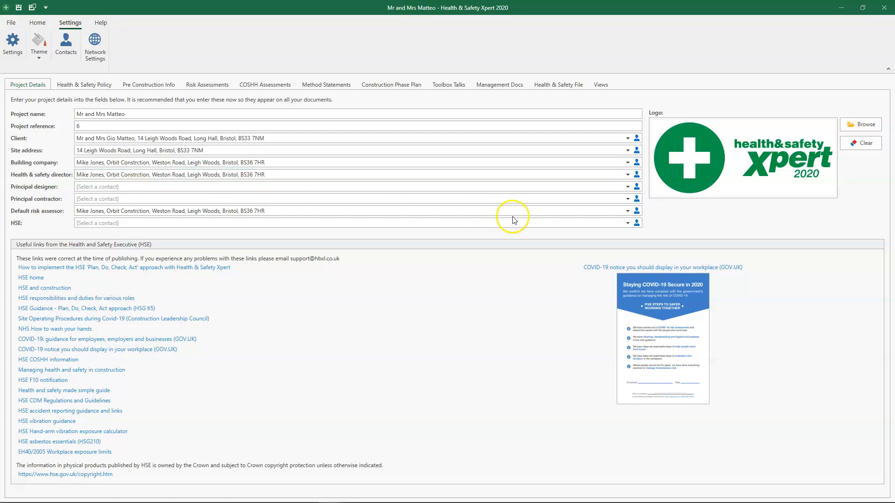
Step: Start a new Designer contact for the principal designer with the full name, company Palmer and Co and telephone number
click(637, 187)
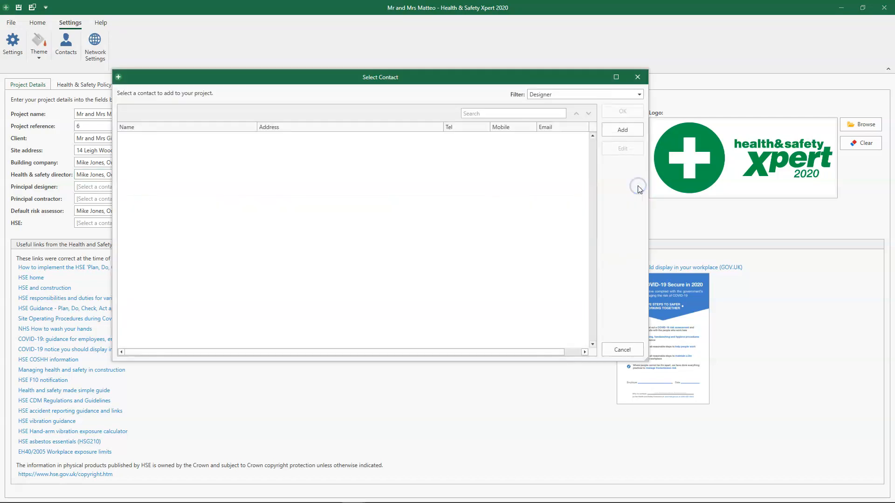
click(630, 129)
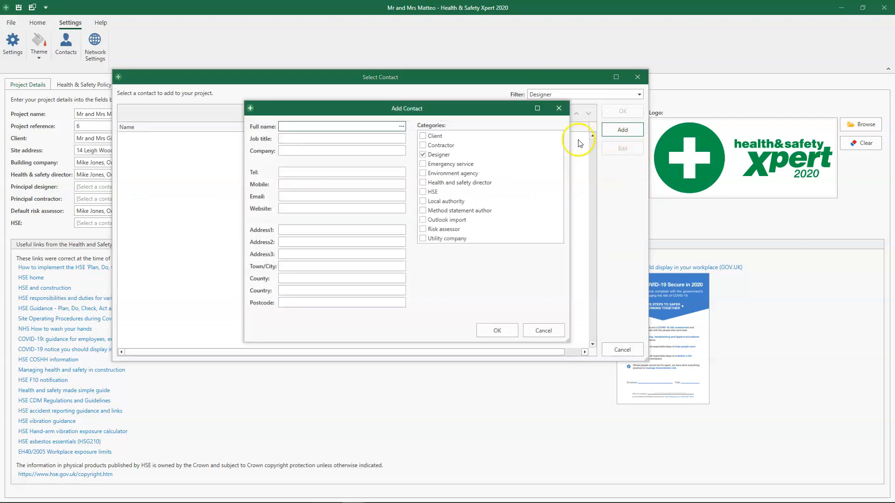
click(348, 150)
text(Pa)
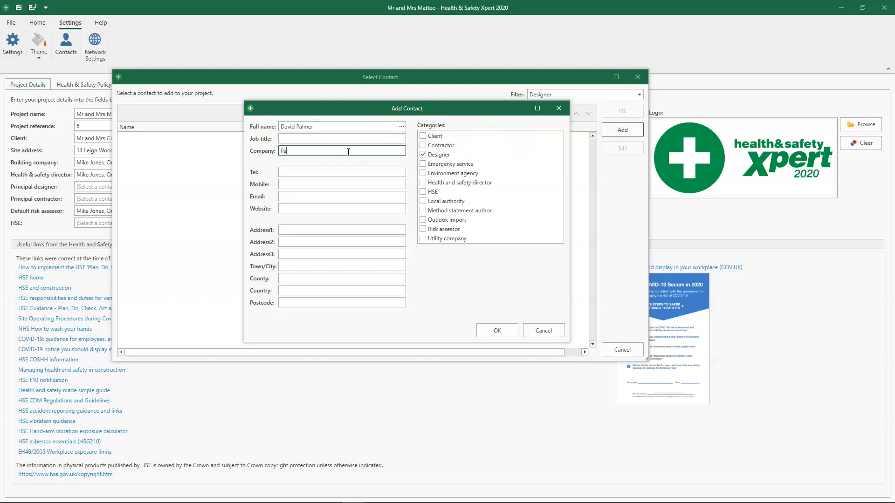
text(lmer and Co)
click(336, 172)
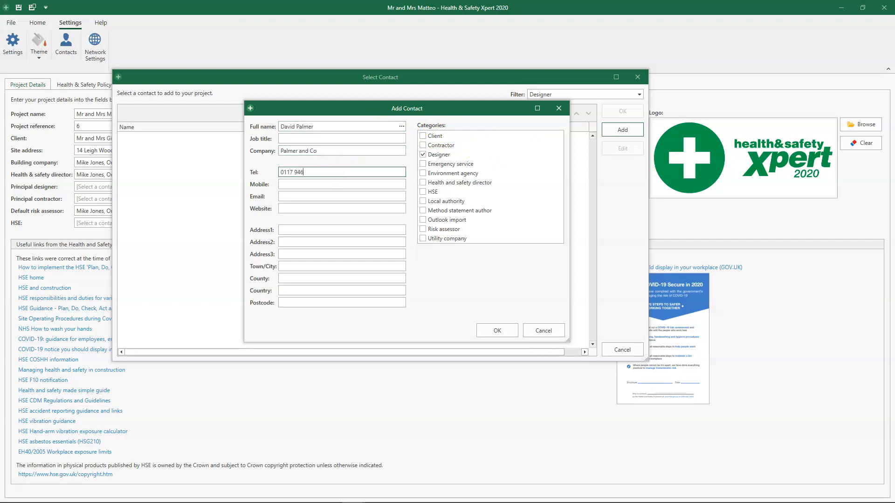
Step: Fill in the designer contact's address, town and postcode, then save the contact and assign it as principal designer
click(295, 230)
key(Tab)
key(Tab)
key(Tab)
text(Bristol)
key(Tab)
key(Tab)
key(Tab)
text(BS34 8GH)
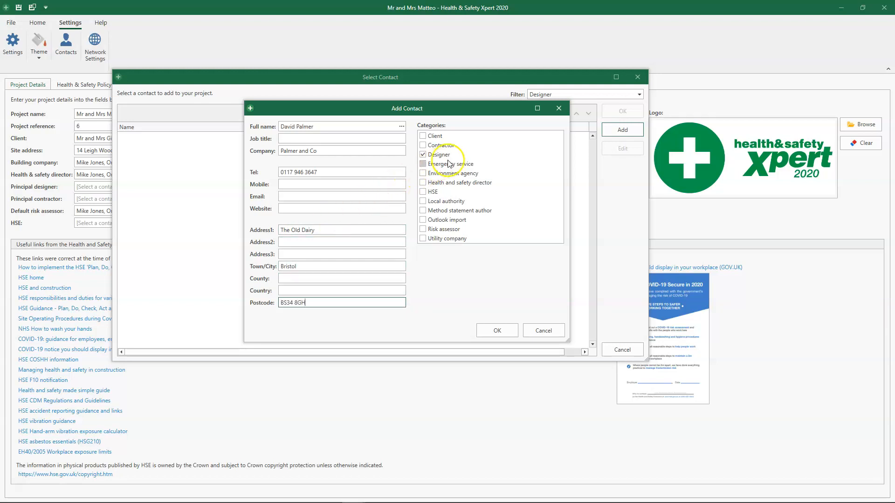
click(497, 331)
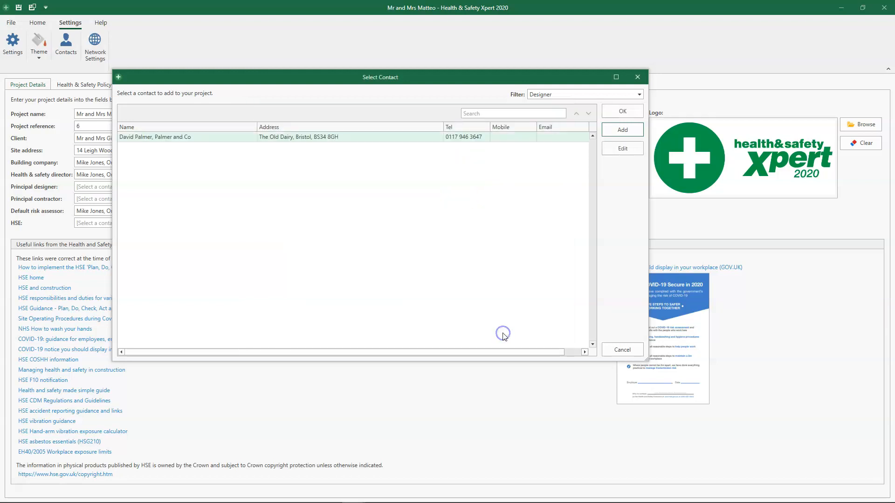
click(636, 115)
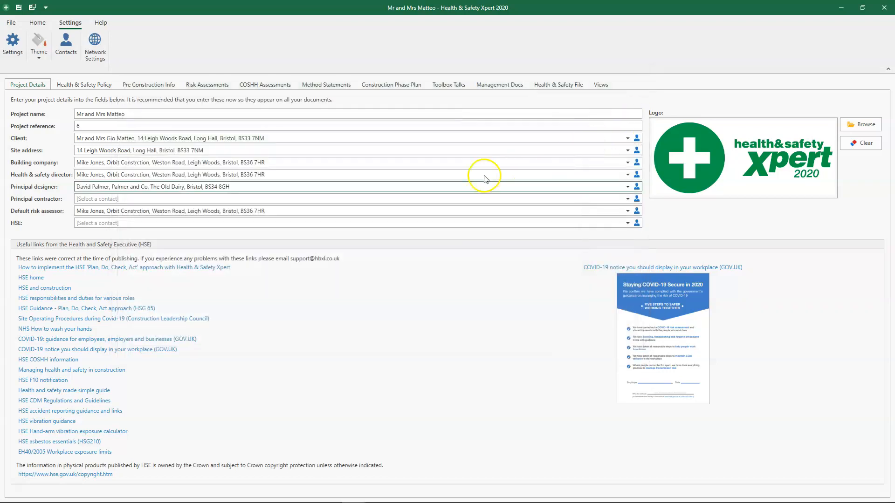
Step: Add the Contractor category to the Orbit Constrction contact and assign it as the project's principal contractor
click(191, 194)
click(637, 198)
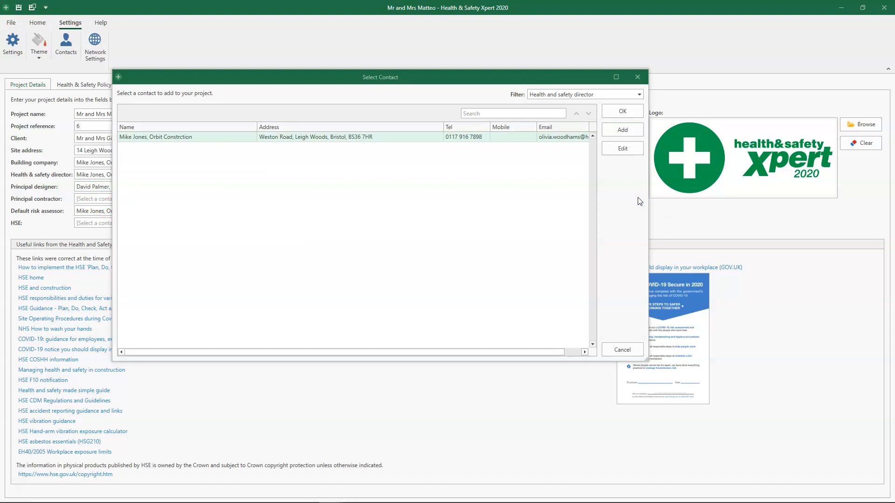
click(423, 138)
click(624, 149)
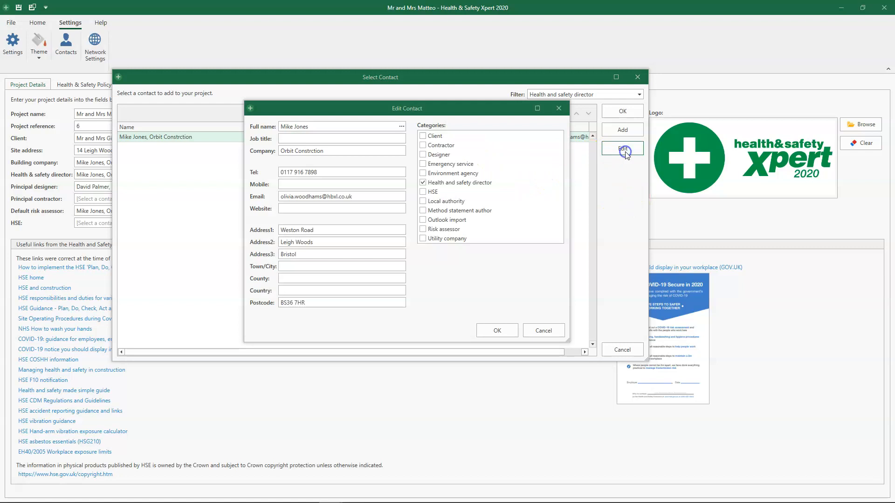
click(423, 145)
click(497, 331)
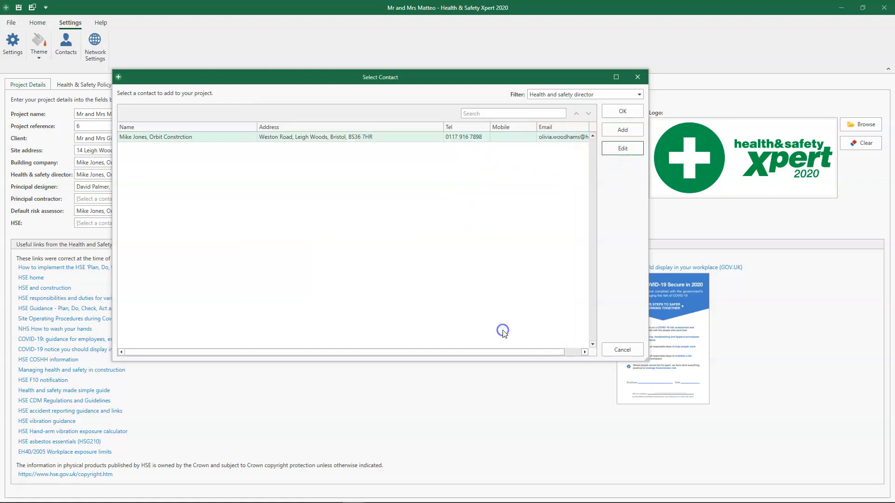
click(624, 112)
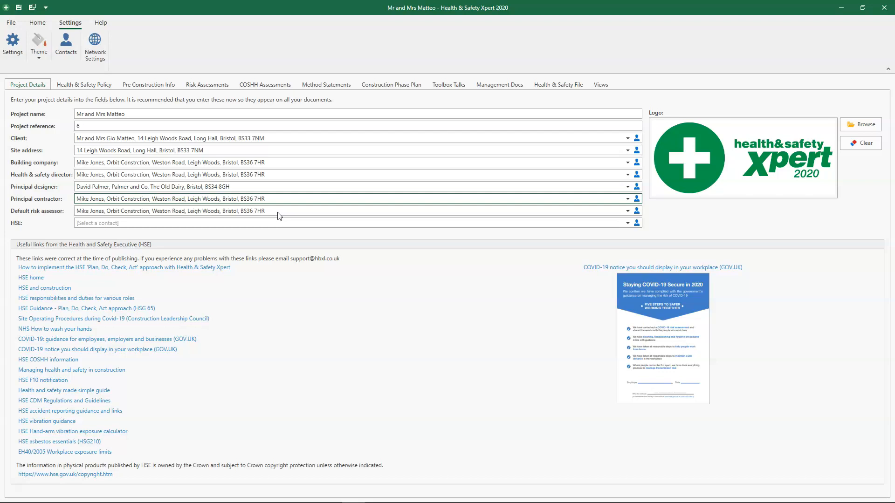
Step: Set the project's HSE contact to the HSE Bristol office
click(206, 225)
click(637, 224)
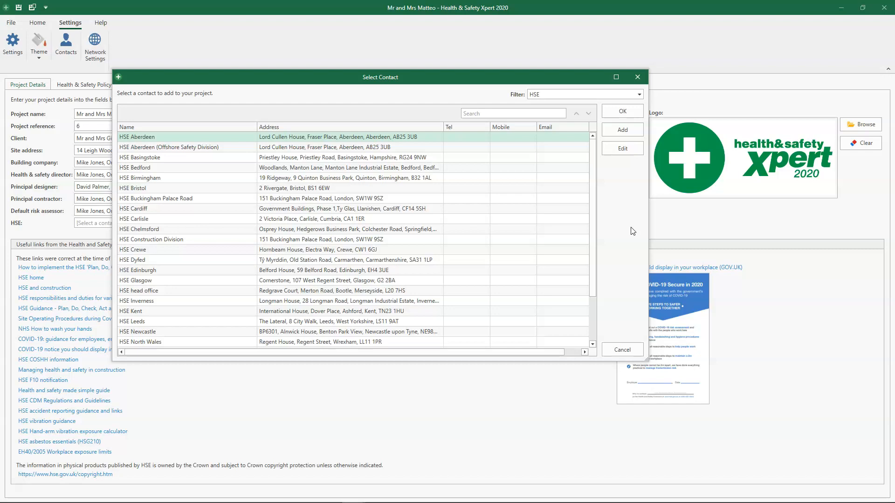
click(228, 188)
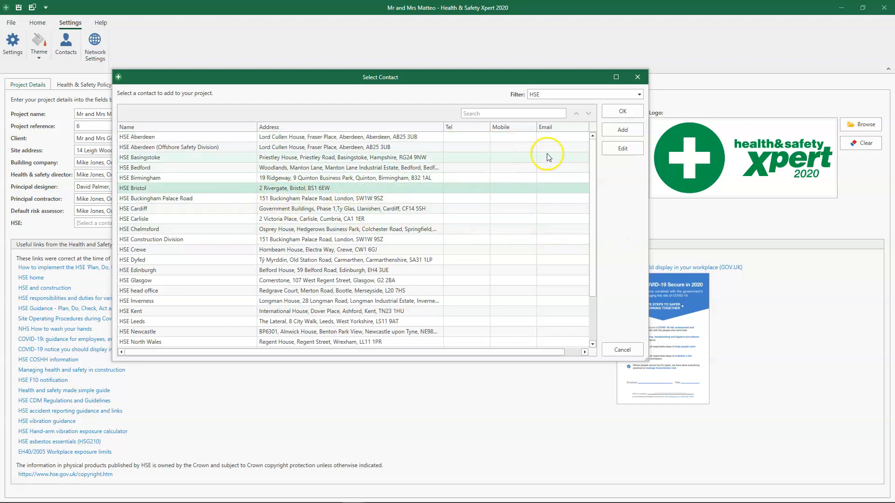
click(636, 120)
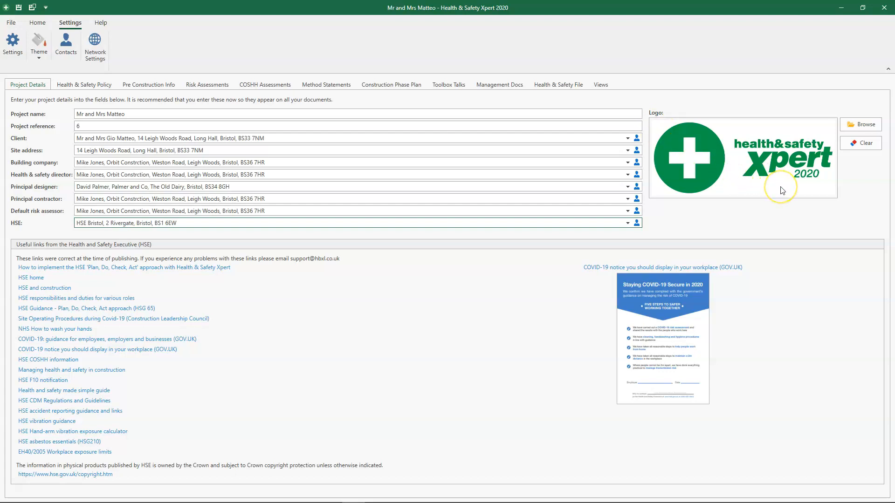
Step: Replace the project logo with the orbit_logo image from the Company Logos folder and use it for all new projects
click(865, 127)
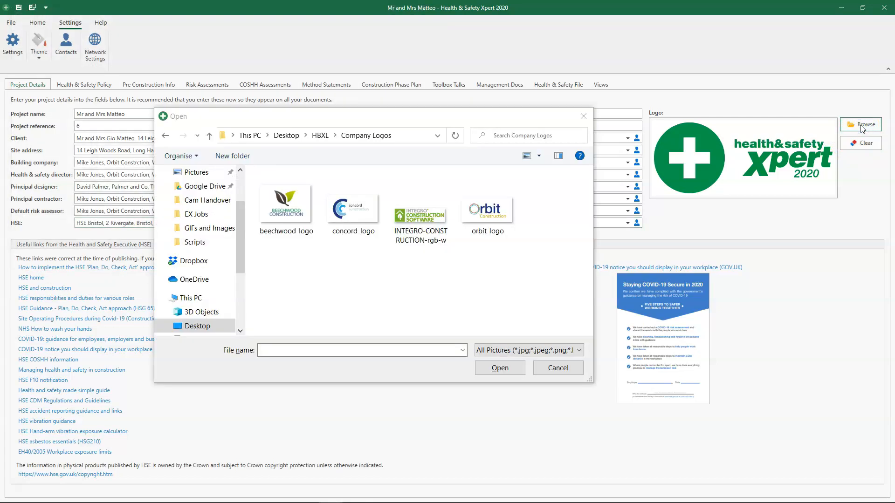
click(491, 222)
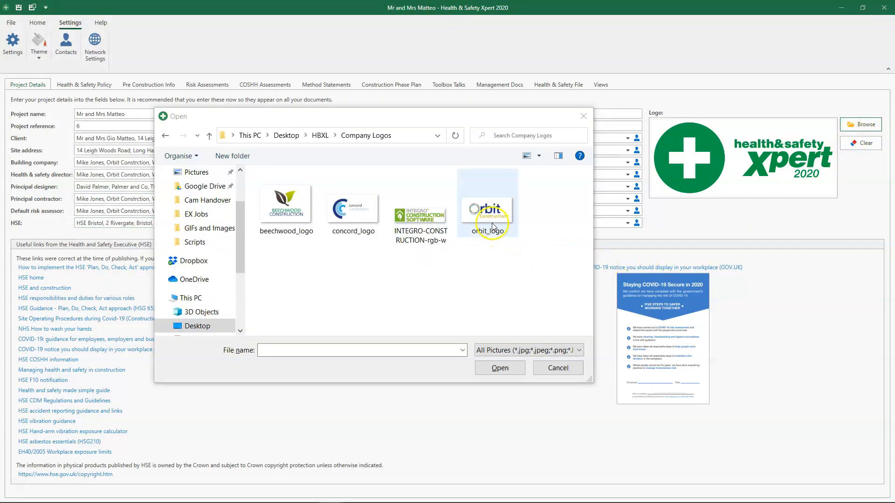
click(511, 369)
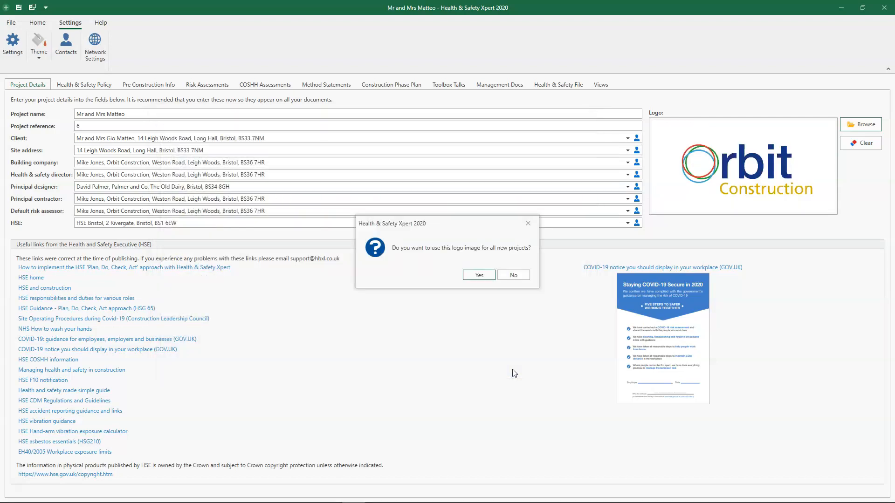
click(480, 277)
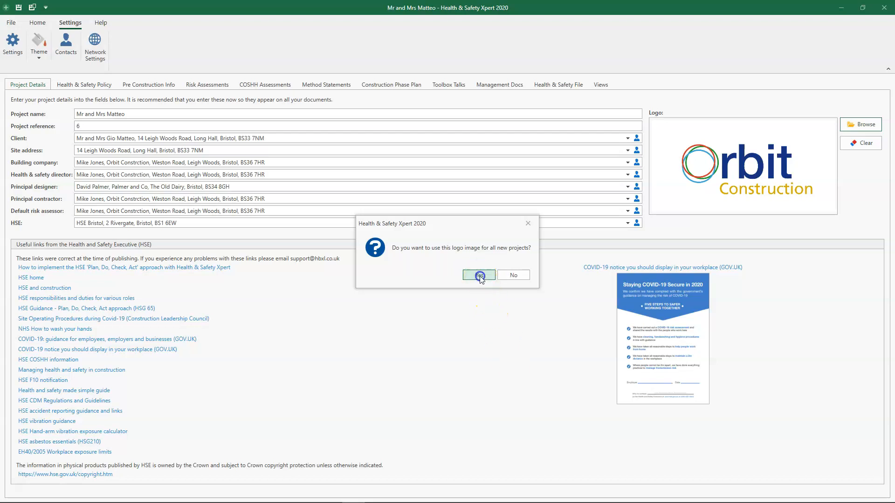